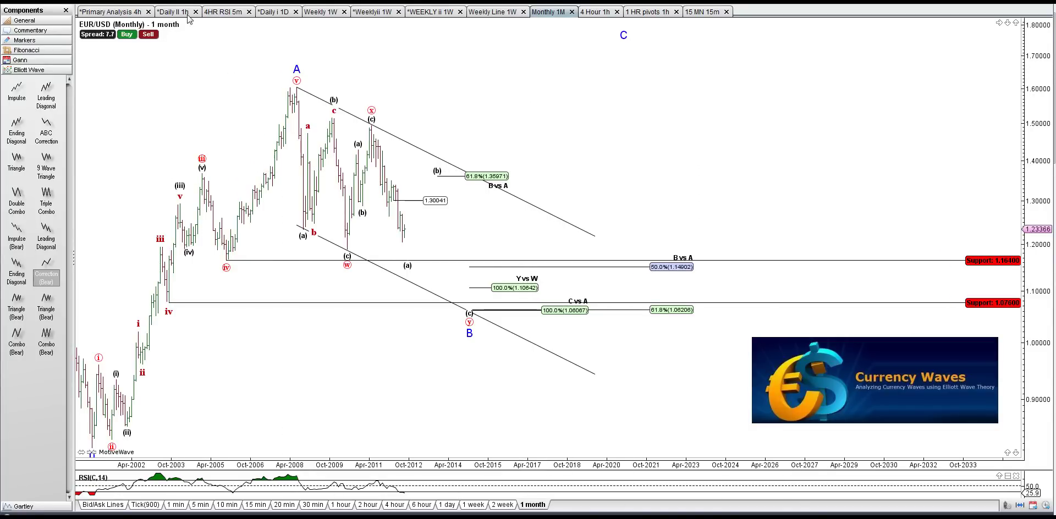
Switch from the Monthly 1M chart to the Primary Analysis 4-hour EUR/USD chart
{"action": "left_click", "coordinate": [130, 13]}
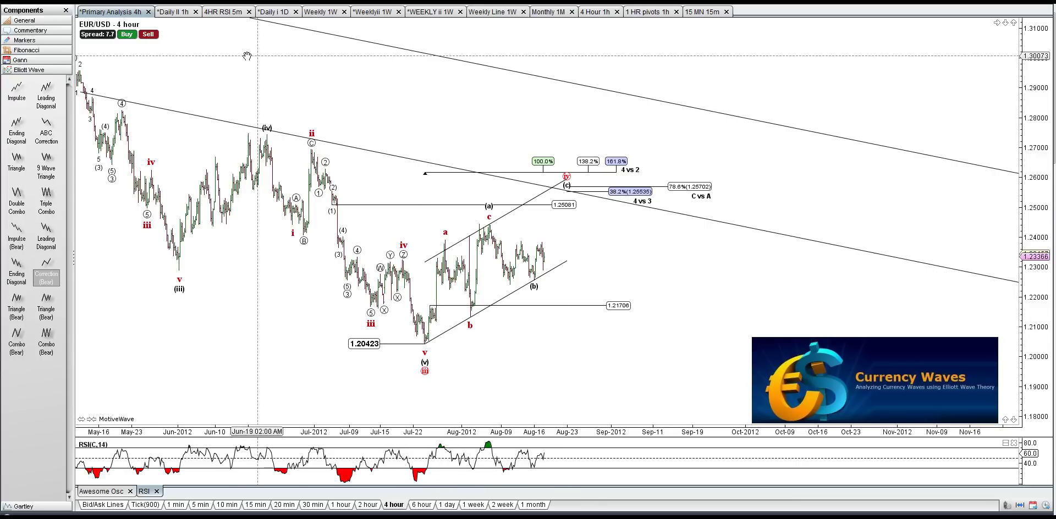
On the monthly chart, move the 0-A-B-C pattern's C label lower, then open Weekly Line 1W
{"action": "left_click", "coordinate": [548, 12]}
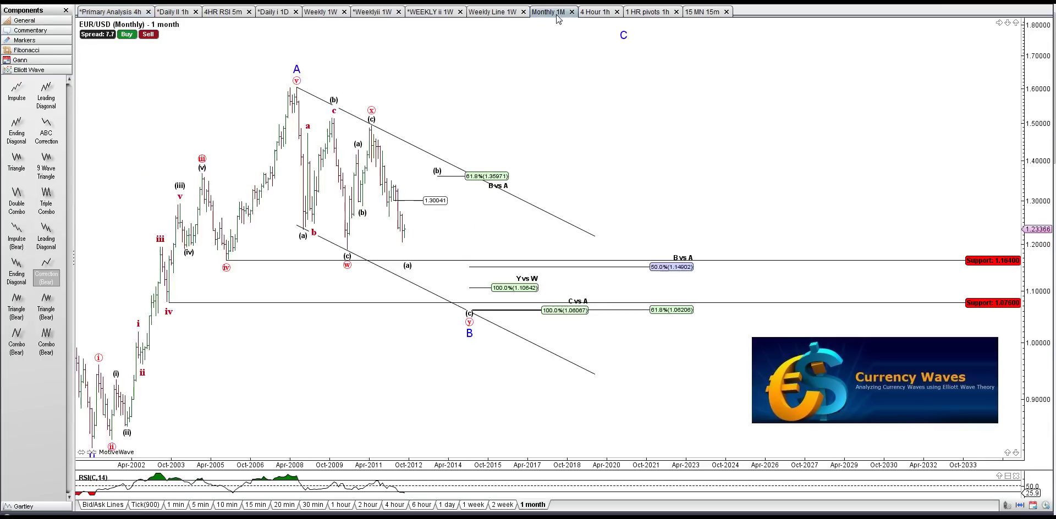
{"action": "left_click_drag", "start_coordinate": [569, 94], "coordinate": [648, 54]}
{"action": "left_click", "coordinate": [651, 35]}
{"action": "left_click", "coordinate": [307, 283]}
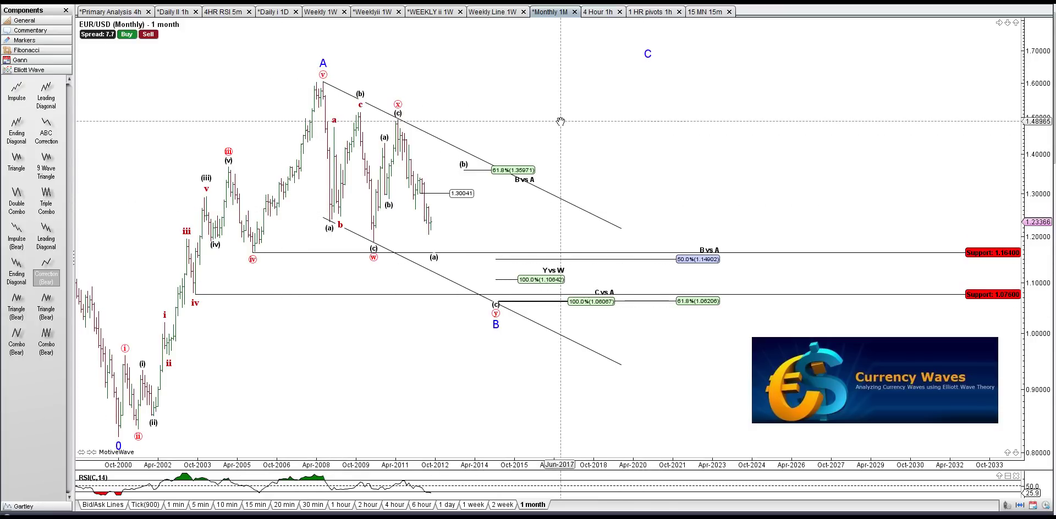
{"action": "left_click", "coordinate": [487, 12]}
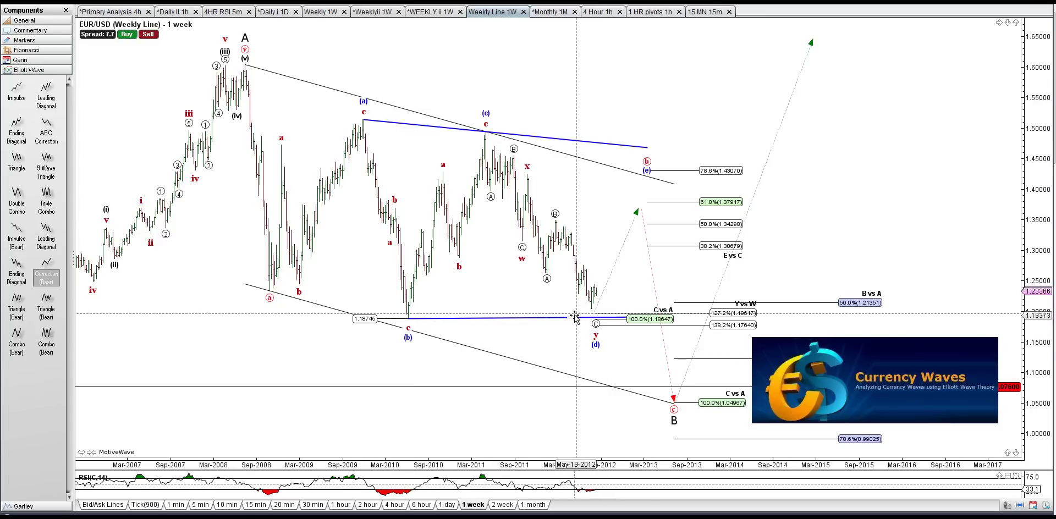
Place a circled b label at the weekly (e) point, then go to the WEEKLY ii chart
{"action": "left_click", "coordinate": [647, 161]}
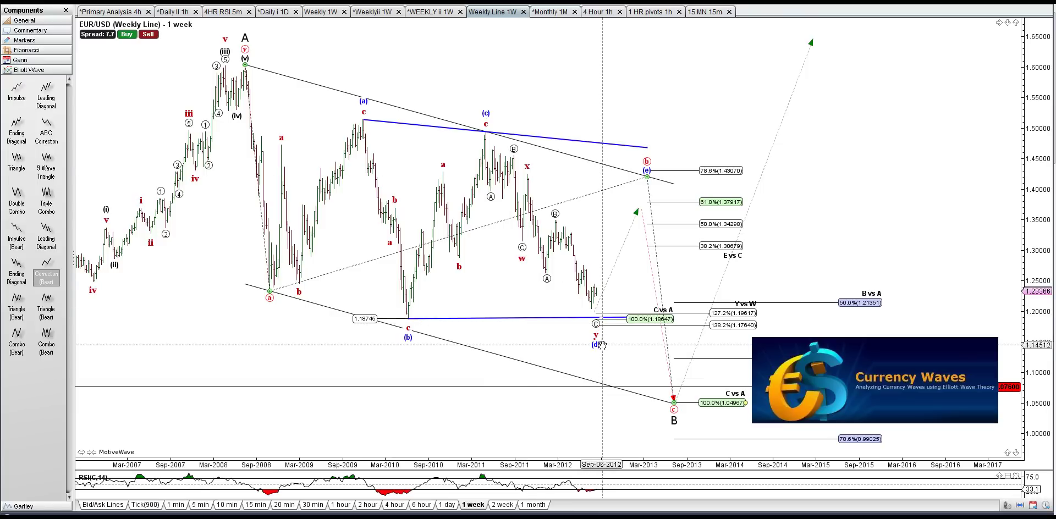
{"action": "left_click", "coordinate": [430, 12]}
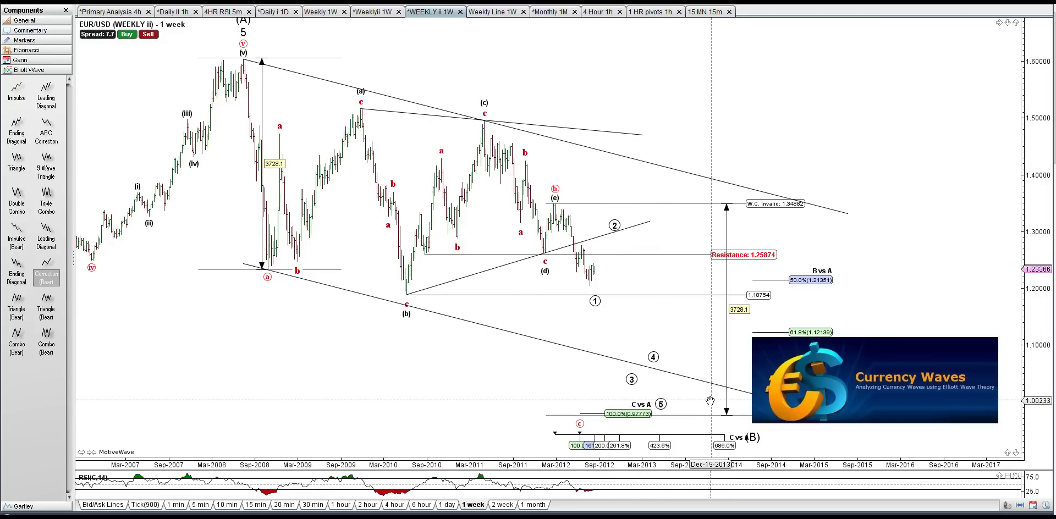
{"action": "left_click", "coordinate": [377, 13]}
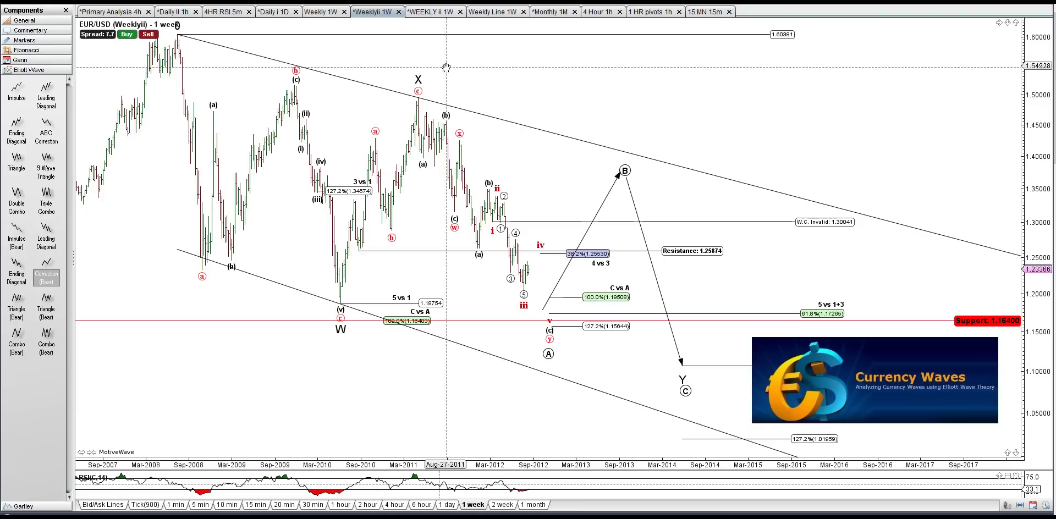
Look over the Weeklyii wave count, then open the Daily i 1D chart
{"action": "left_click_drag", "start_coordinate": [446, 67], "coordinate": [491, 76]}
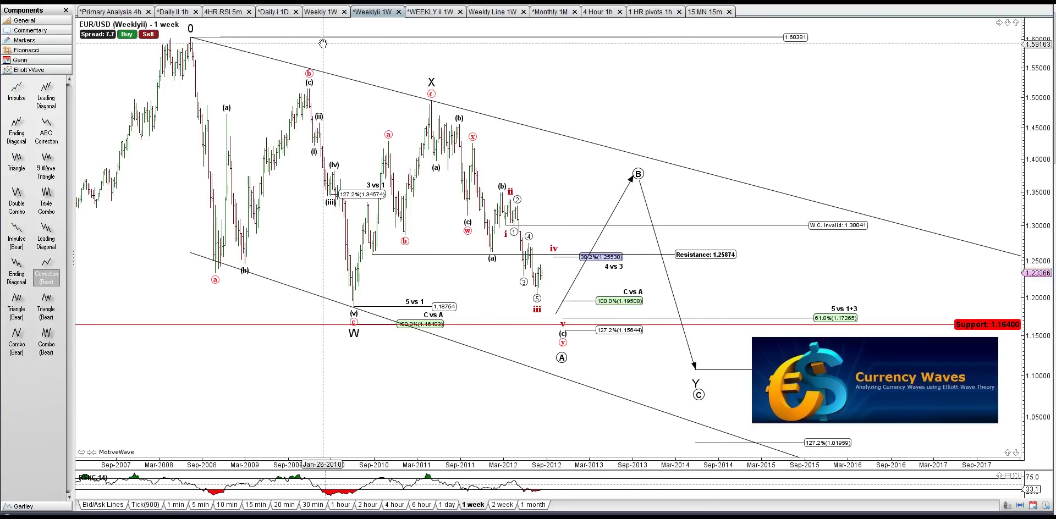
{"action": "left_click", "coordinate": [282, 12]}
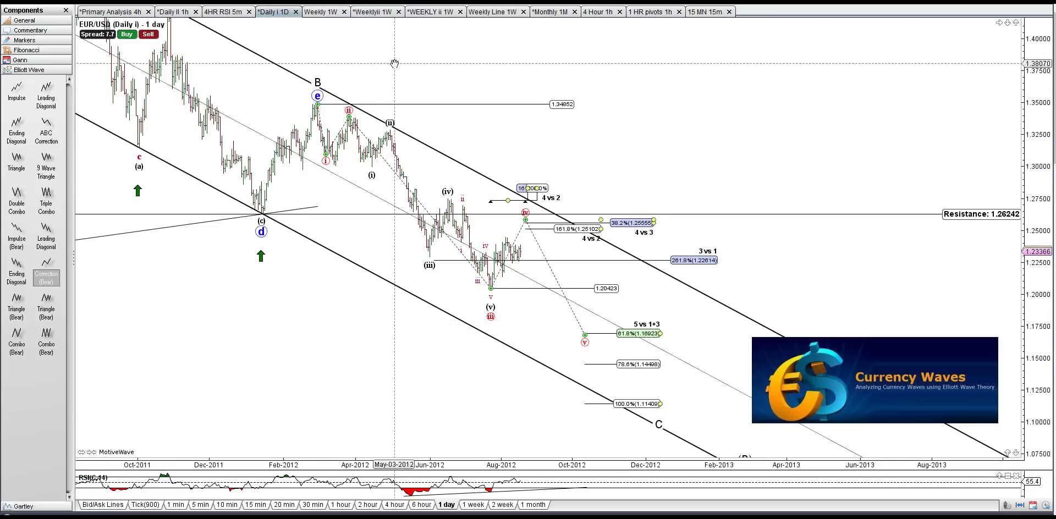
{"action": "left_click_drag", "start_coordinate": [395, 63], "coordinate": [396, 56]}
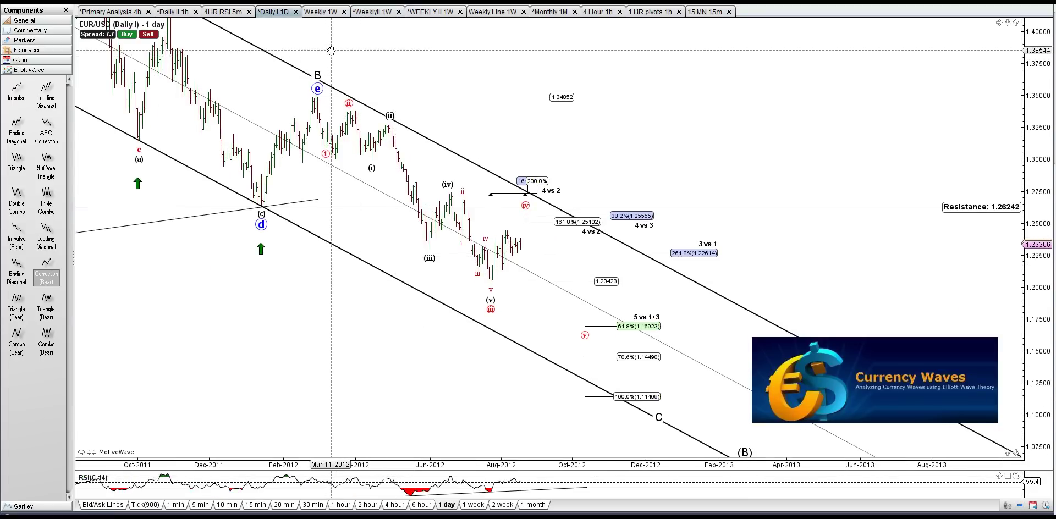
Select the earlier wave on the Daily i chart, rescale it, then return to Weeklyii 1W
{"action": "left_click", "coordinate": [121, 112]}
{"action": "scroll", "coordinate": [193, 110], "scroll_direction": "down", "scroll_amount": 2}
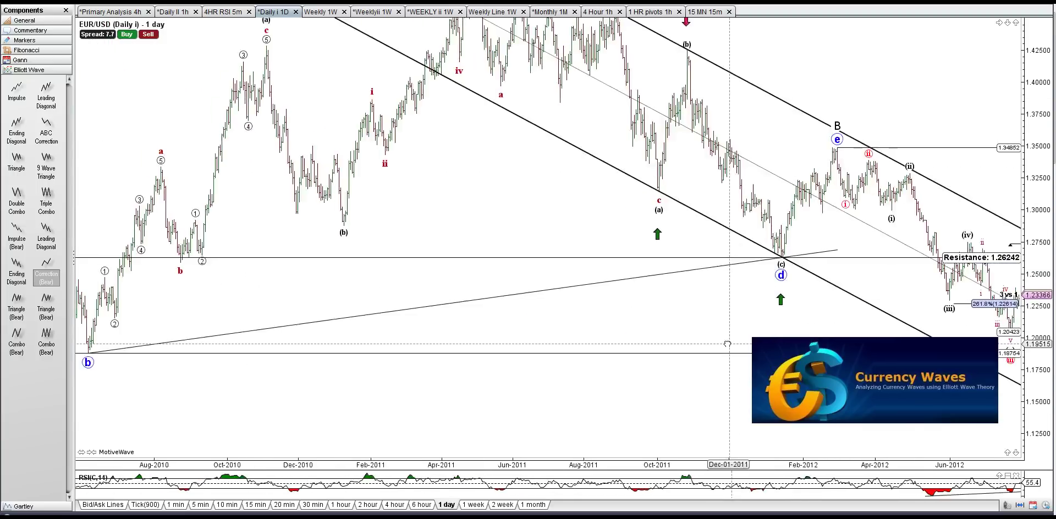
{"action": "scroll", "coordinate": [272, 106], "scroll_direction": "up", "scroll_amount": 2}
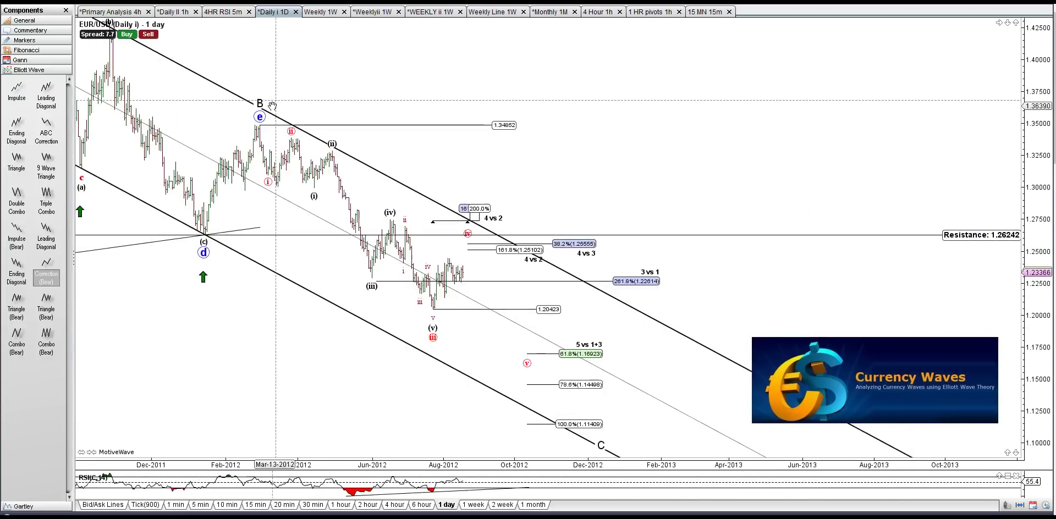
{"action": "left_click", "coordinate": [379, 13]}
Flip to the WEEKLY ii 1W chart and back to the Daily i 1D chart
{"action": "left_click", "coordinate": [423, 13]}
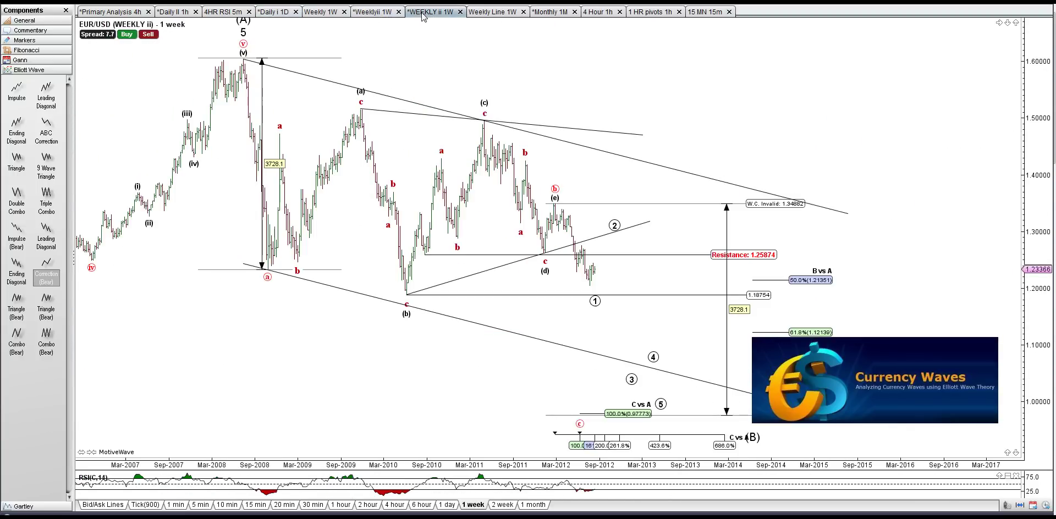
{"action": "left_click", "coordinate": [273, 12]}
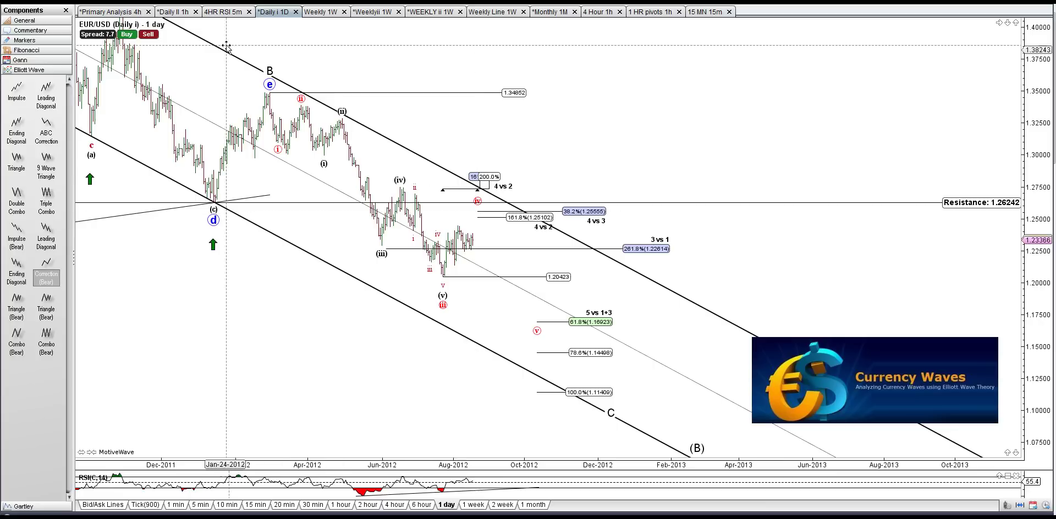
Show the Primary Analysis 4h chart shifted left to reveal later dates and Fibonacci projections
{"action": "left_click", "coordinate": [132, 13]}
{"action": "left_click_drag", "start_coordinate": [502, 118], "coordinate": [427, 122]}
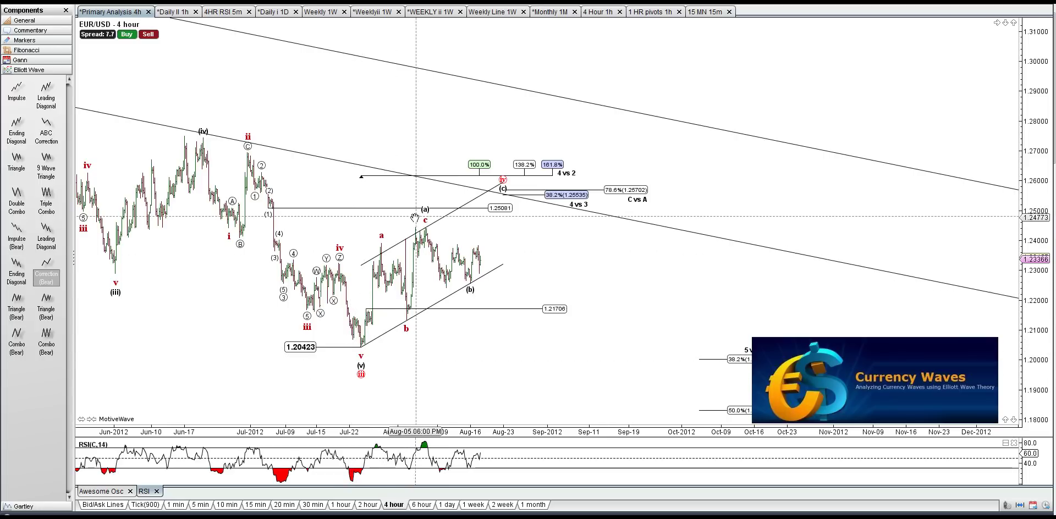
Lower the 4-hour ABC correction's (b) point until C vs A targets 1.25513, then open Daily i
{"action": "left_click_drag", "start_coordinate": [471, 283], "coordinate": [509, 318]}
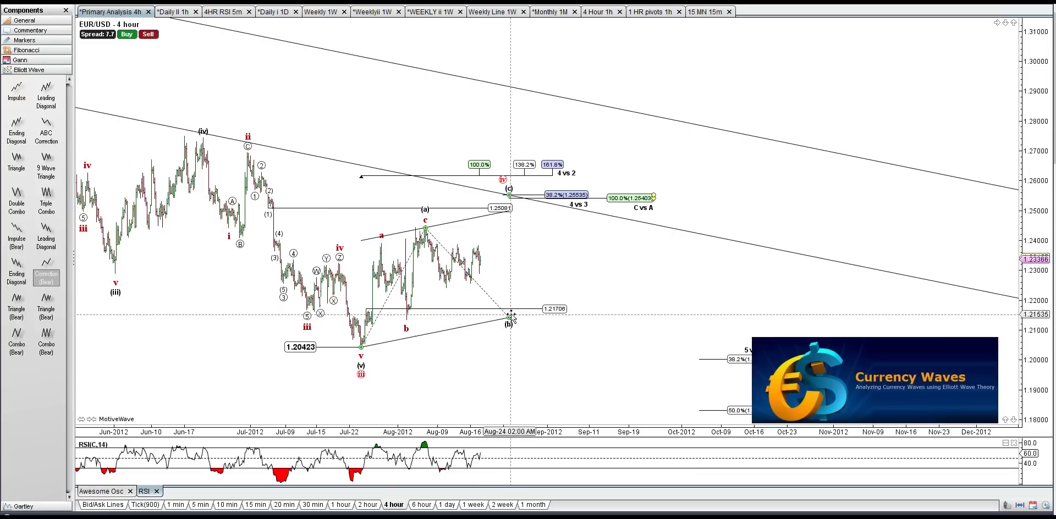
{"action": "left_click_drag", "start_coordinate": [510, 314], "coordinate": [510, 314]}
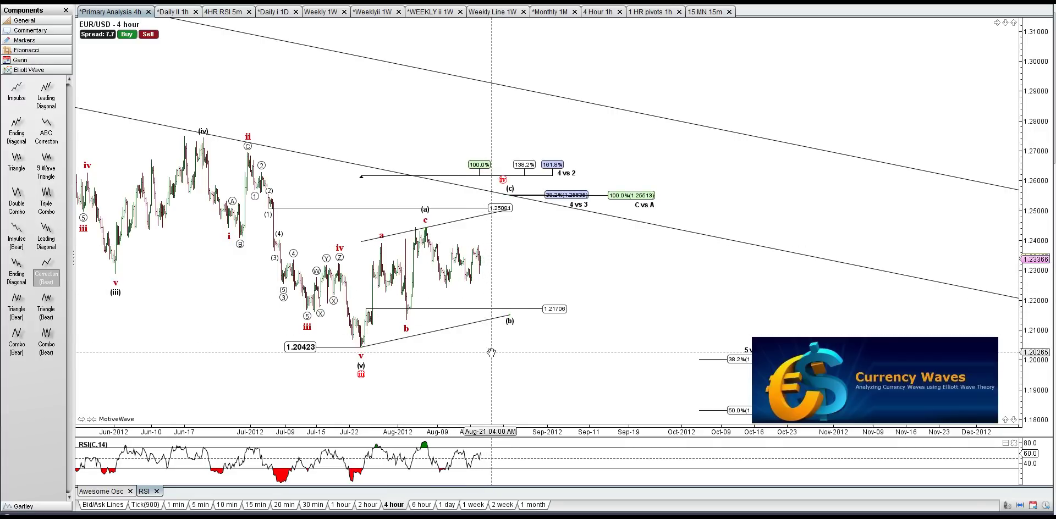
{"action": "left_click_drag", "start_coordinate": [491, 352], "coordinate": [519, 328]}
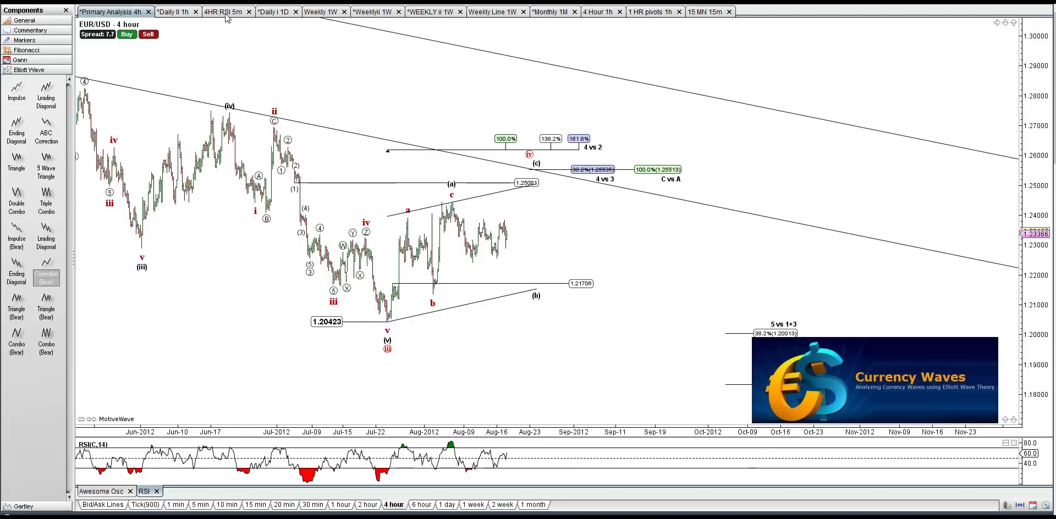
{"action": "left_click", "coordinate": [273, 12]}
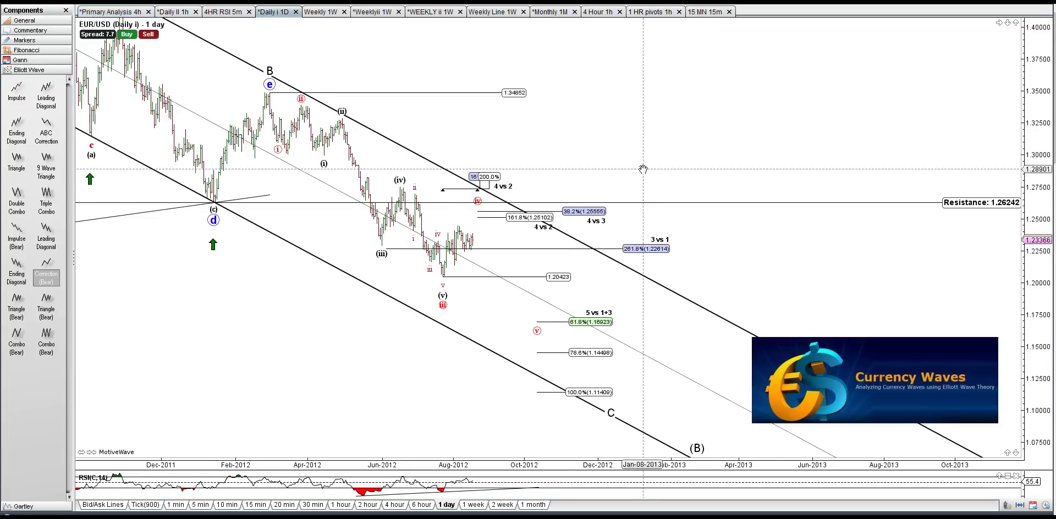
Pan the daily chart, then switch through Weekly 1W to the Weeklyii weekly wave count
{"action": "left_click_drag", "start_coordinate": [641, 248], "coordinate": [606, 206]}
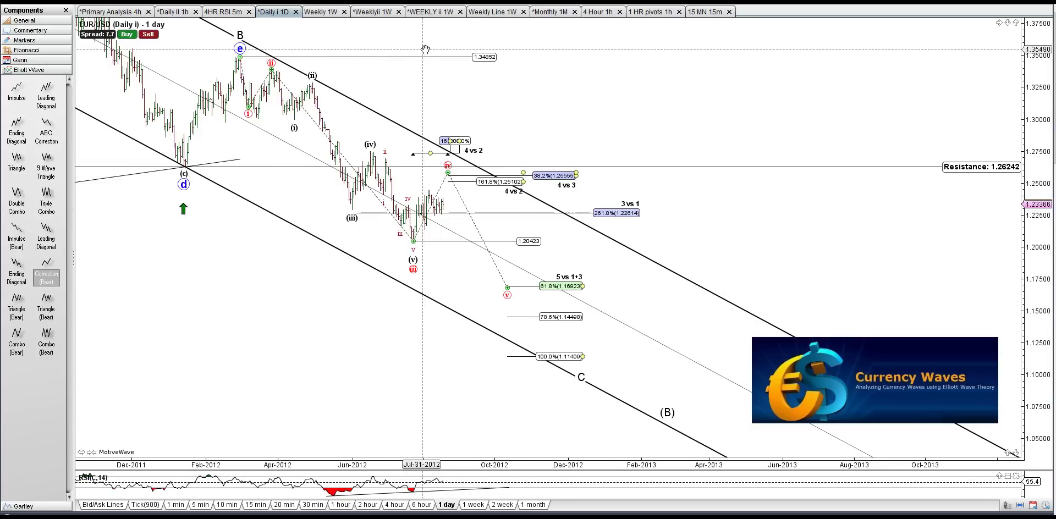
{"action": "left_click", "coordinate": [318, 17]}
{"action": "left_click", "coordinate": [379, 17]}
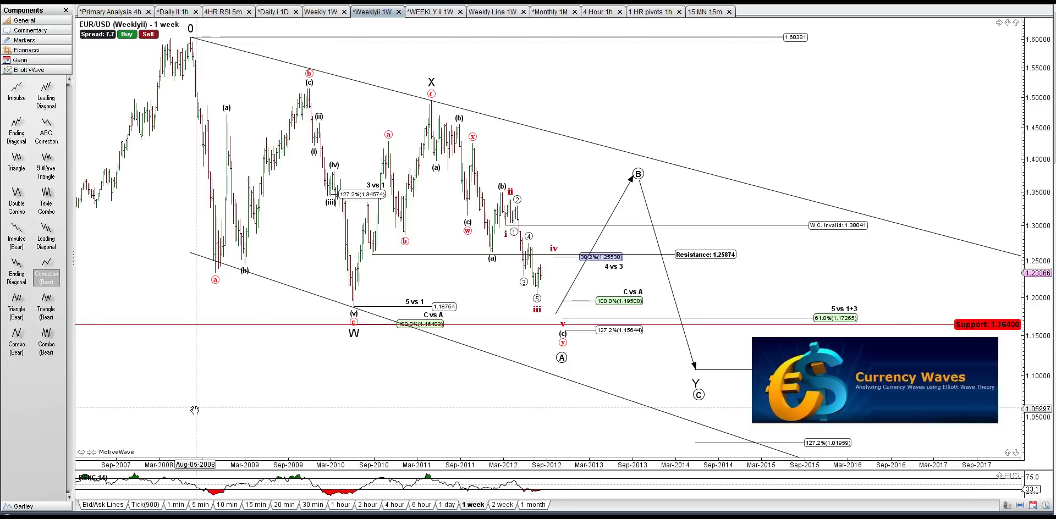
Pan the Weeklyii chart to the Y/(C) projection, then return to the Primary Analysis 4h chart
{"action": "mouse_move", "coordinate": [200, 392]}
{"action": "left_mouse_down"}
{"action": "mouse_move", "coordinate": [578, 365]}
{"action": "mouse_move", "coordinate": [429, 354]}
{"action": "mouse_move", "coordinate": [204, 376]}
{"action": "left_mouse_up"}
{"action": "left_click_drag", "start_coordinate": [404, 387], "coordinate": [292, 385]}
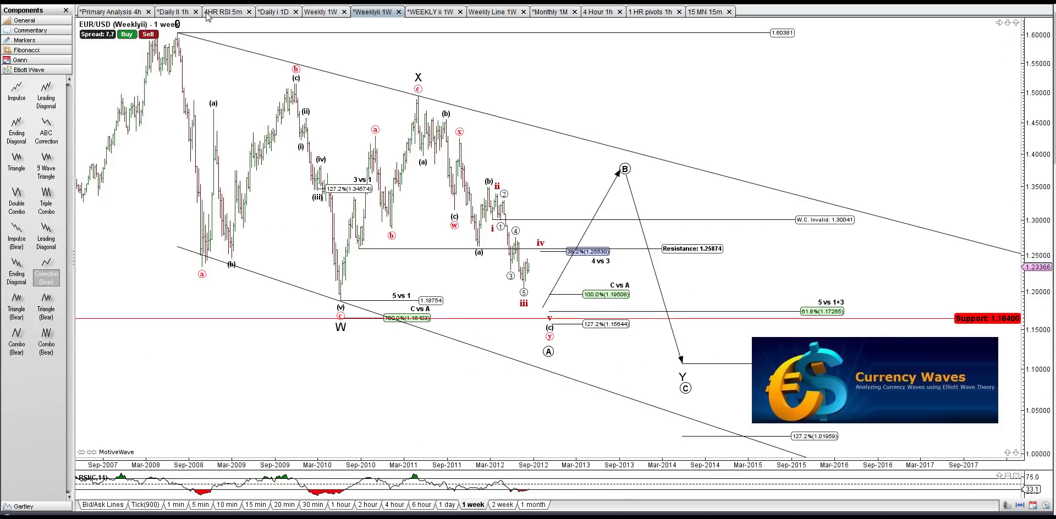
{"action": "left_click", "coordinate": [110, 11]}
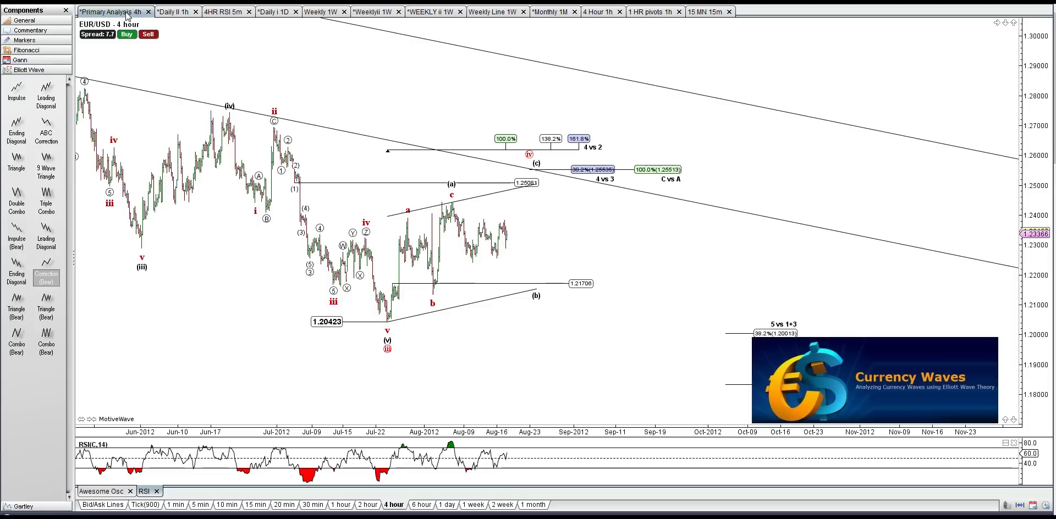
{"action": "left_click_drag", "start_coordinate": [385, 96], "coordinate": [410, 90]}
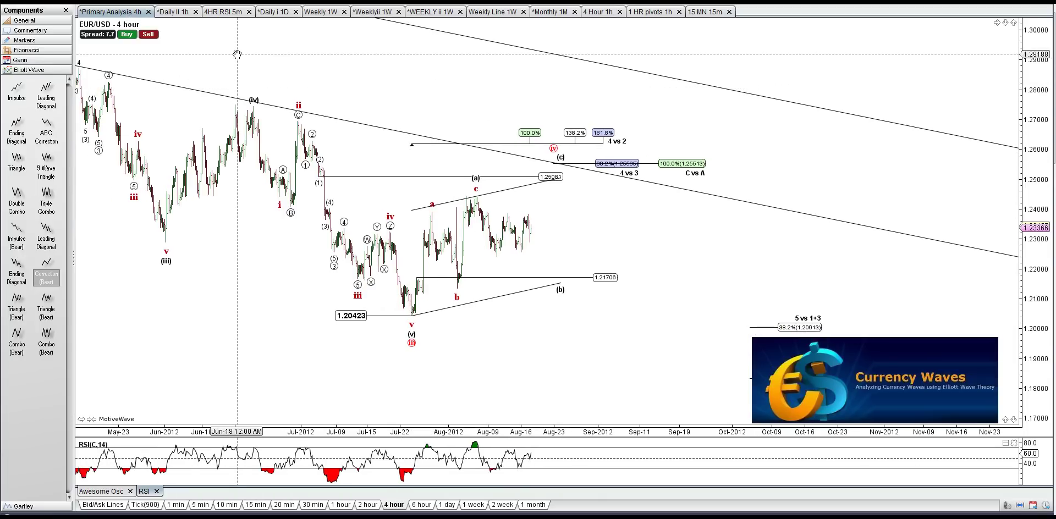